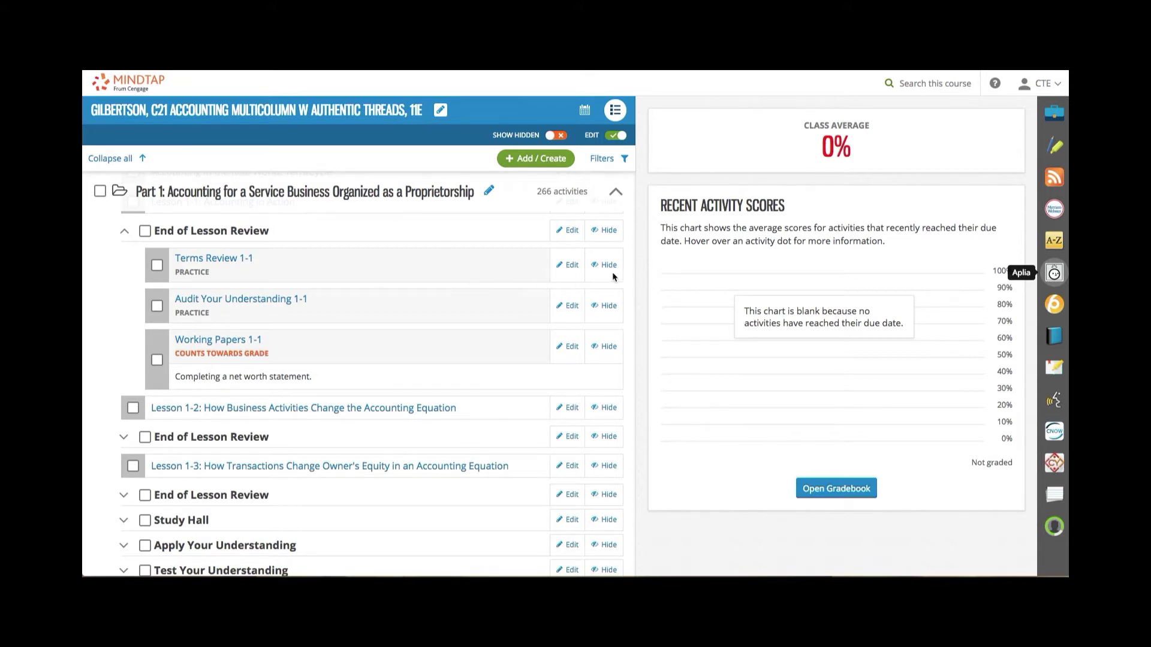
{"action": "scroll", "coordinate": [613, 275], "scroll_direction": "up", "scroll_amount": 1}
{"action": "scroll", "coordinate": [613, 275], "scroll_direction": "up", "scroll_amount": 1}
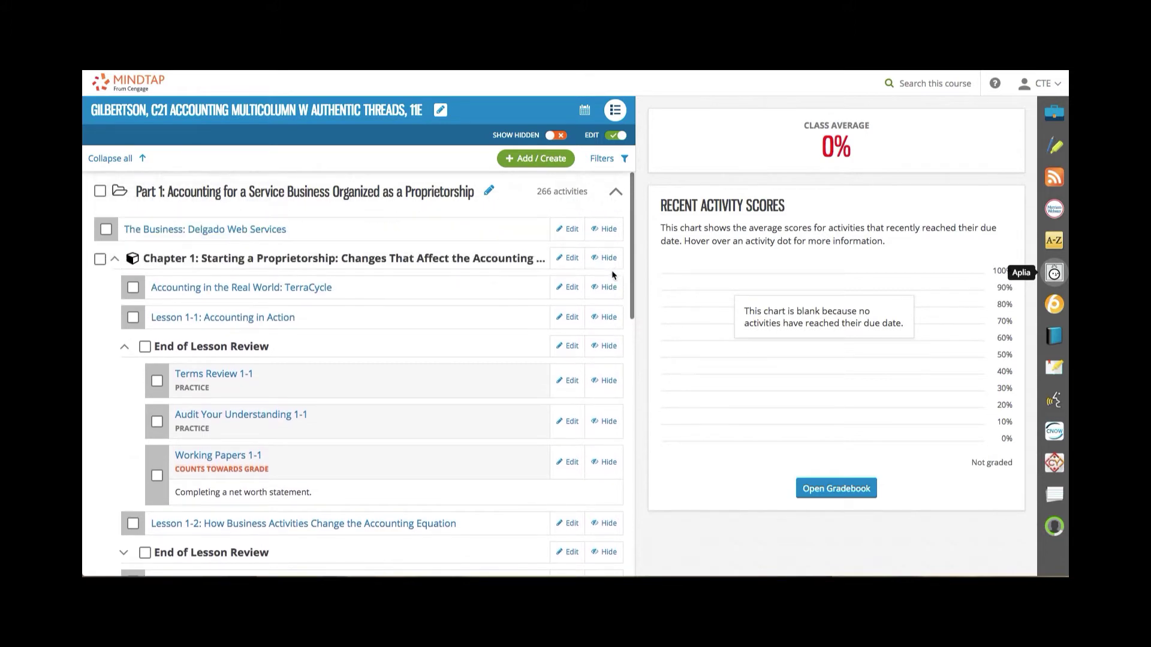
{"action": "left_click", "coordinate": [619, 136]}
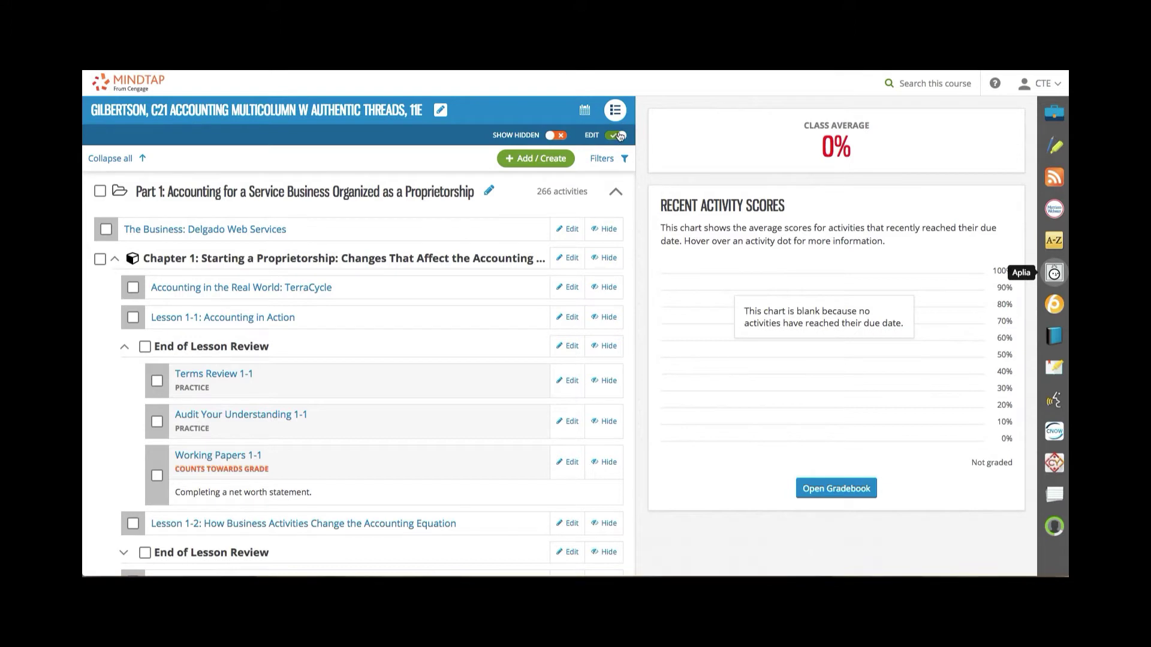
{"action": "left_click", "coordinate": [612, 137]}
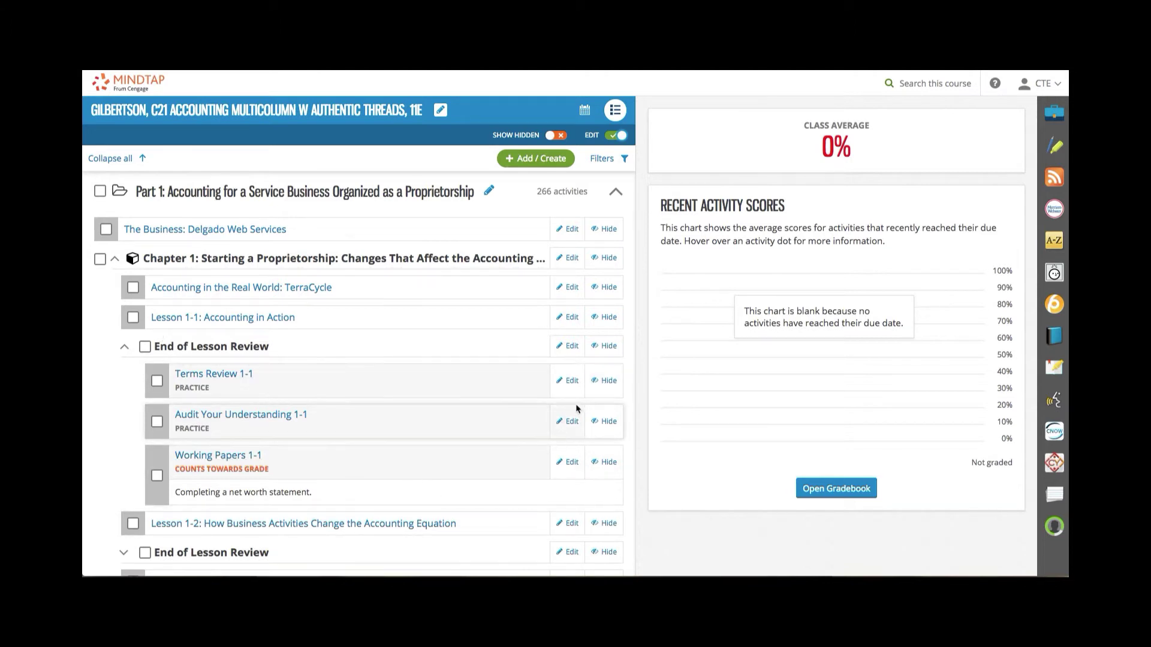
- Open the assessment options of Working Papers 1-1, view the available assignment types, and close them without changes
{"action": "scroll", "coordinate": [569, 406], "scroll_direction": "down", "scroll_amount": 2}
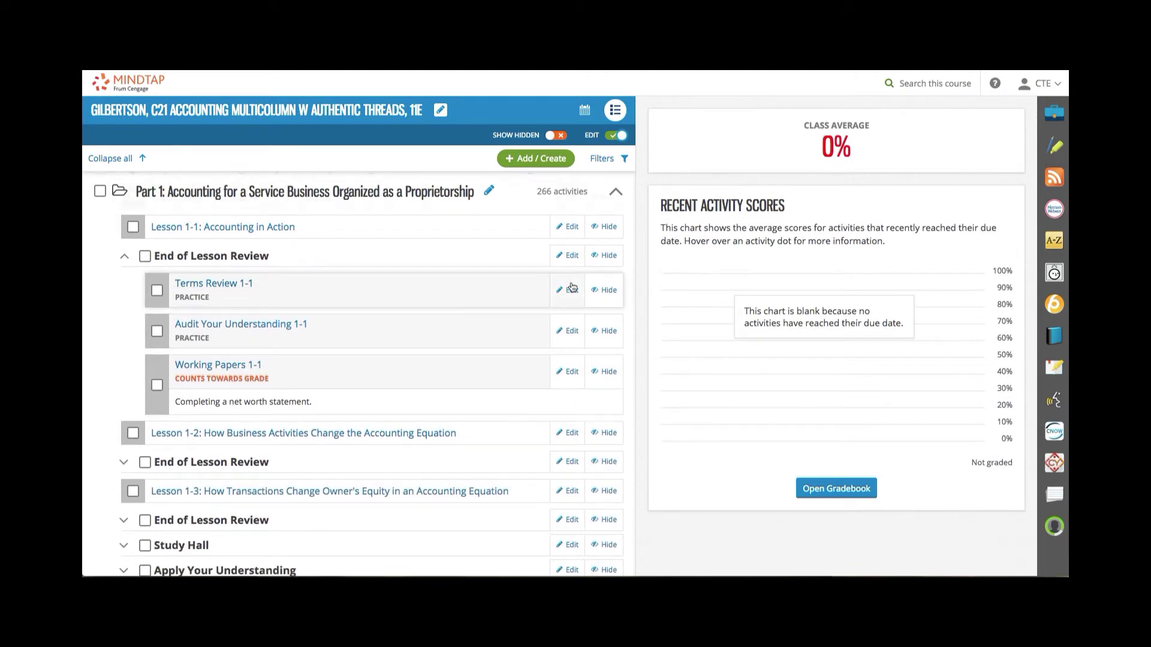
{"action": "left_click", "coordinate": [569, 377]}
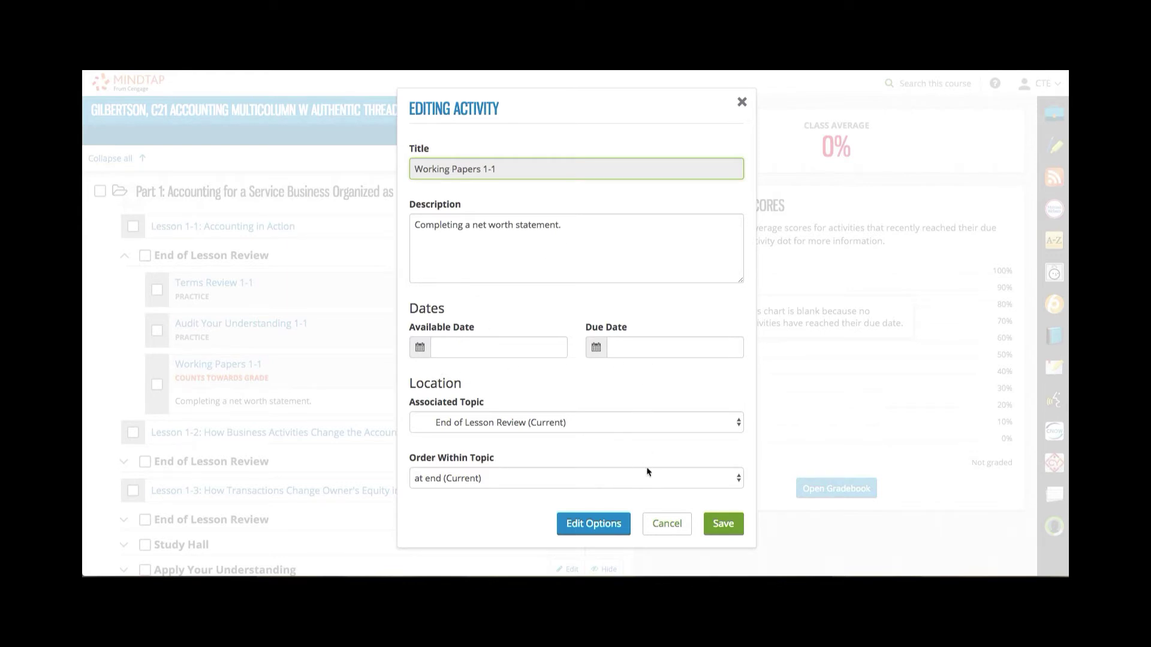
{"action": "left_click", "coordinate": [593, 523]}
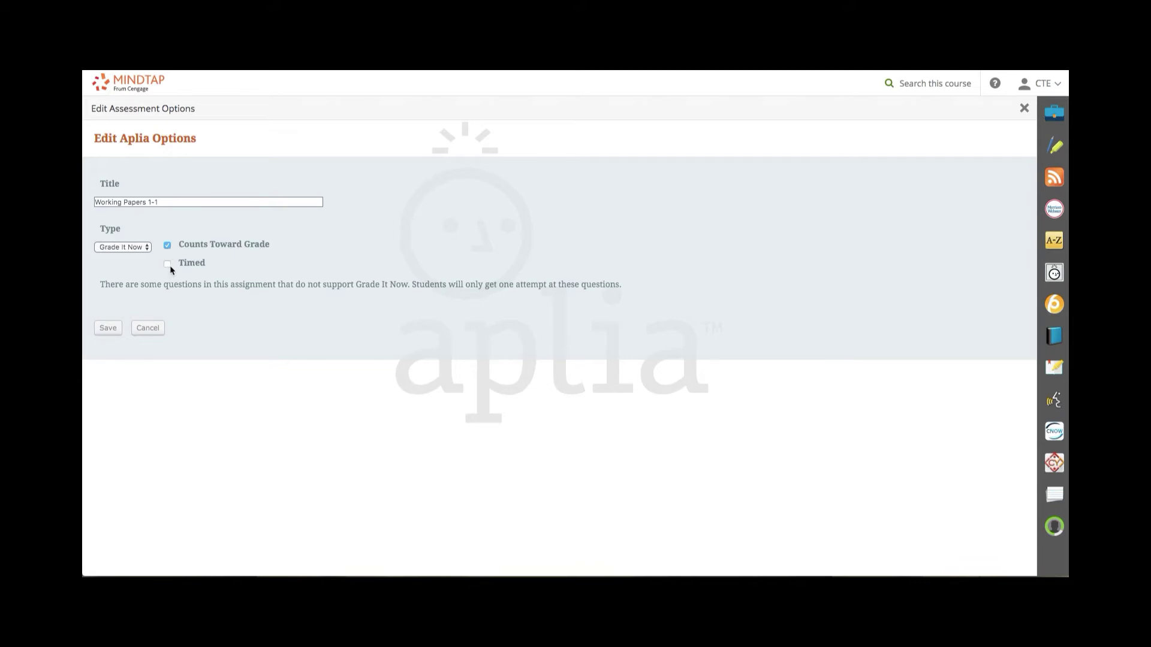
{"action": "left_click", "coordinate": [148, 248]}
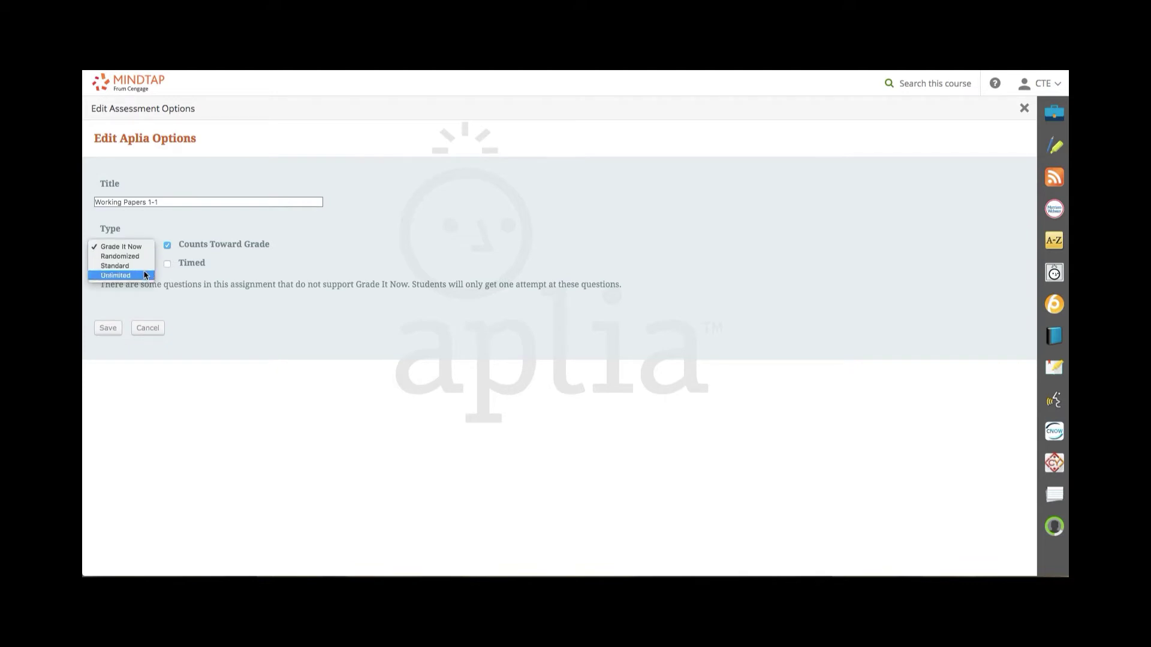
{"action": "left_click", "coordinate": [411, 254]}
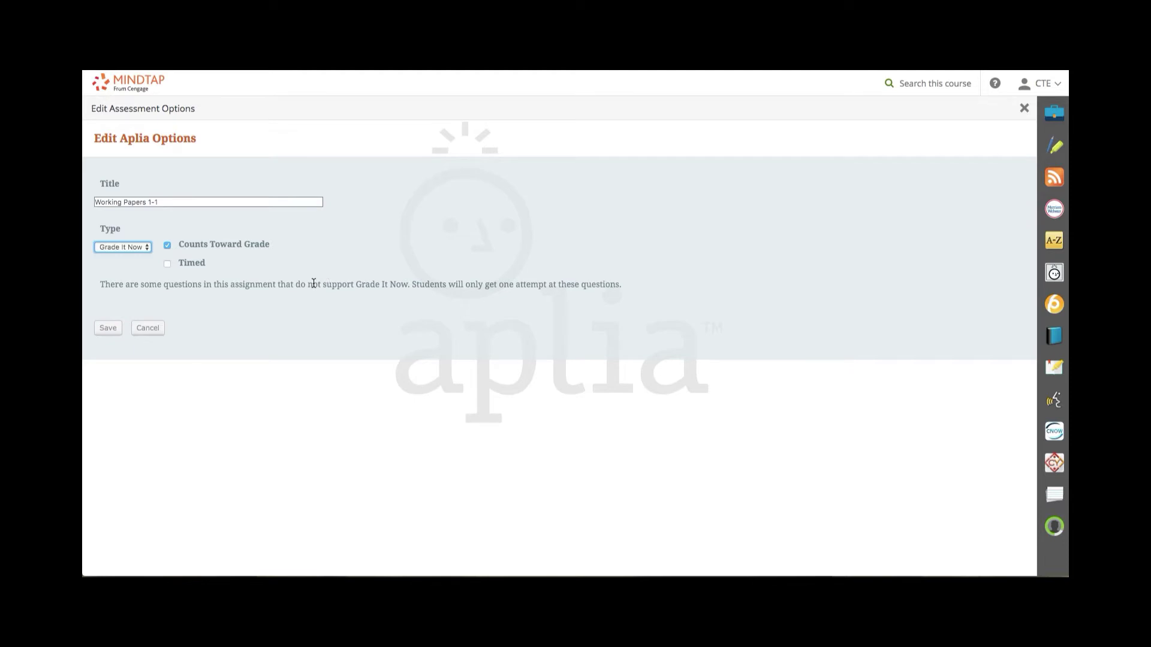
{"action": "left_click", "coordinate": [1022, 109]}
{"action": "left_click", "coordinate": [742, 102]}
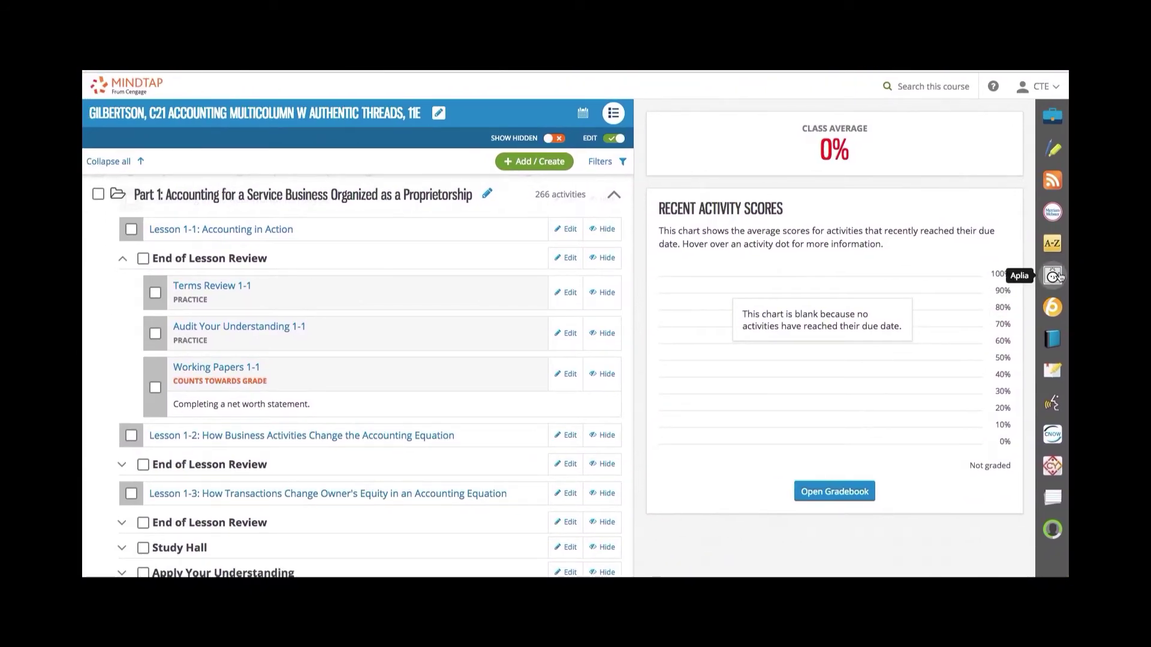
- Open the Aplia app, expand it to full width, and browse the list of Aplia assignments
{"action": "left_click", "coordinate": [1058, 276]}
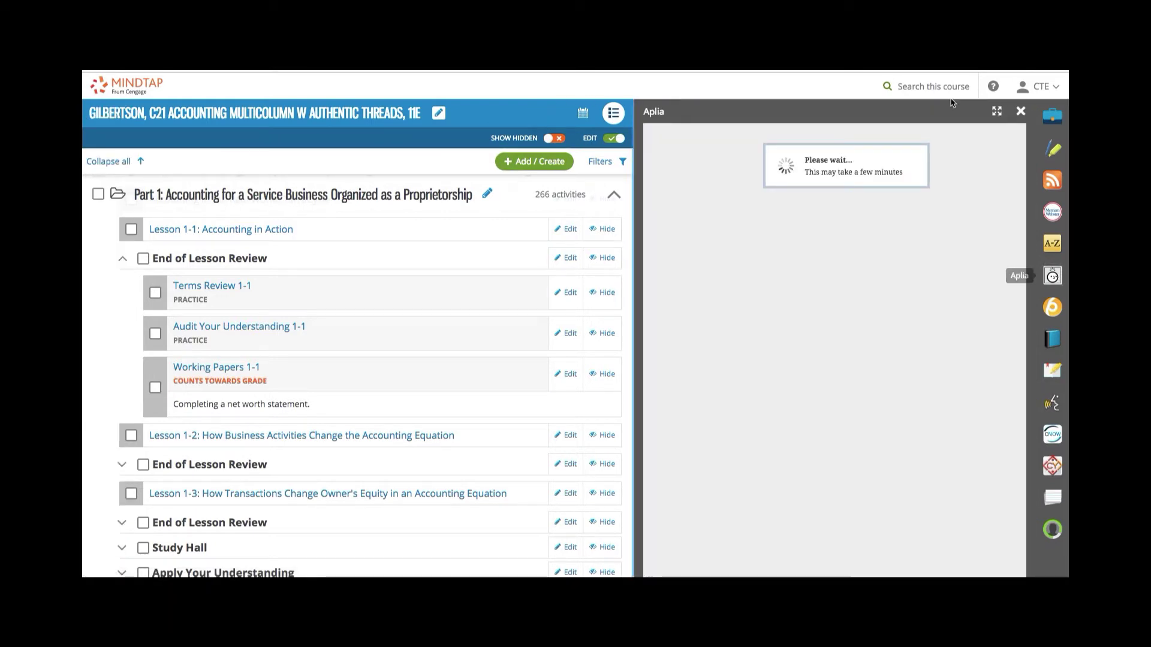
{"action": "left_click", "coordinate": [996, 111]}
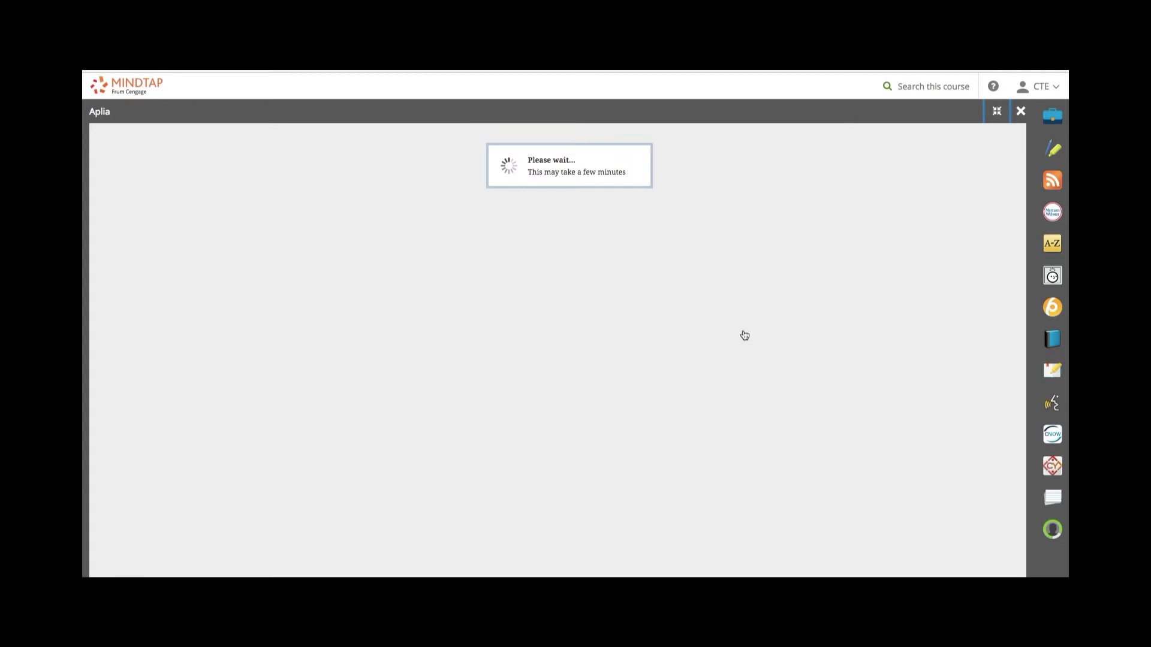
{"action": "scroll", "coordinate": [234, 488], "scroll_direction": "down", "scroll_amount": 1}
{"action": "scroll", "coordinate": [234, 489], "scroll_direction": "down", "scroll_amount": 15}
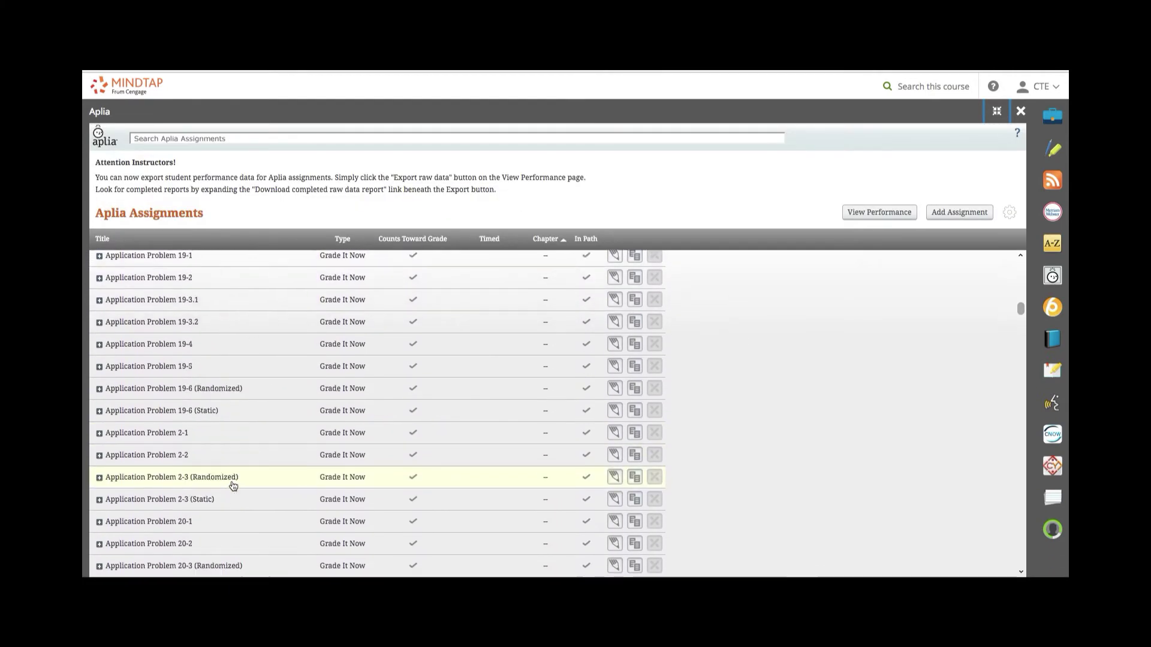
{"action": "scroll", "coordinate": [233, 485], "scroll_direction": "up", "scroll_amount": 20}
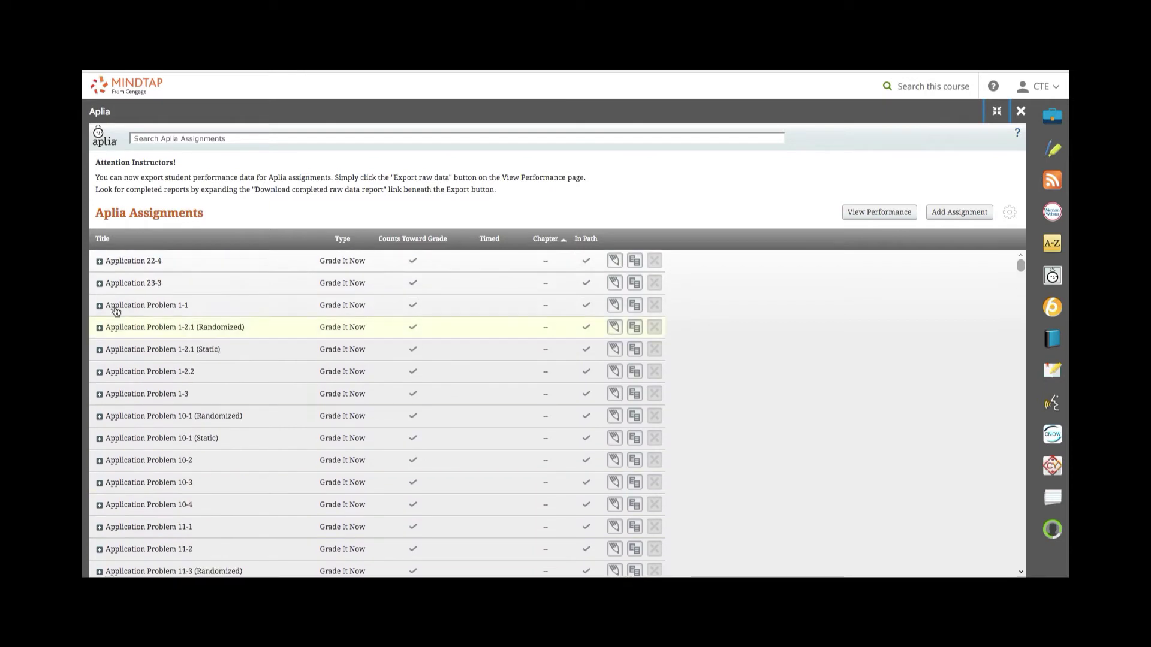
- Search the Aplia assignments for "Working" to list the Working Papers
{"action": "left_click", "coordinate": [195, 139]}
{"action": "type", "text": "Work"}
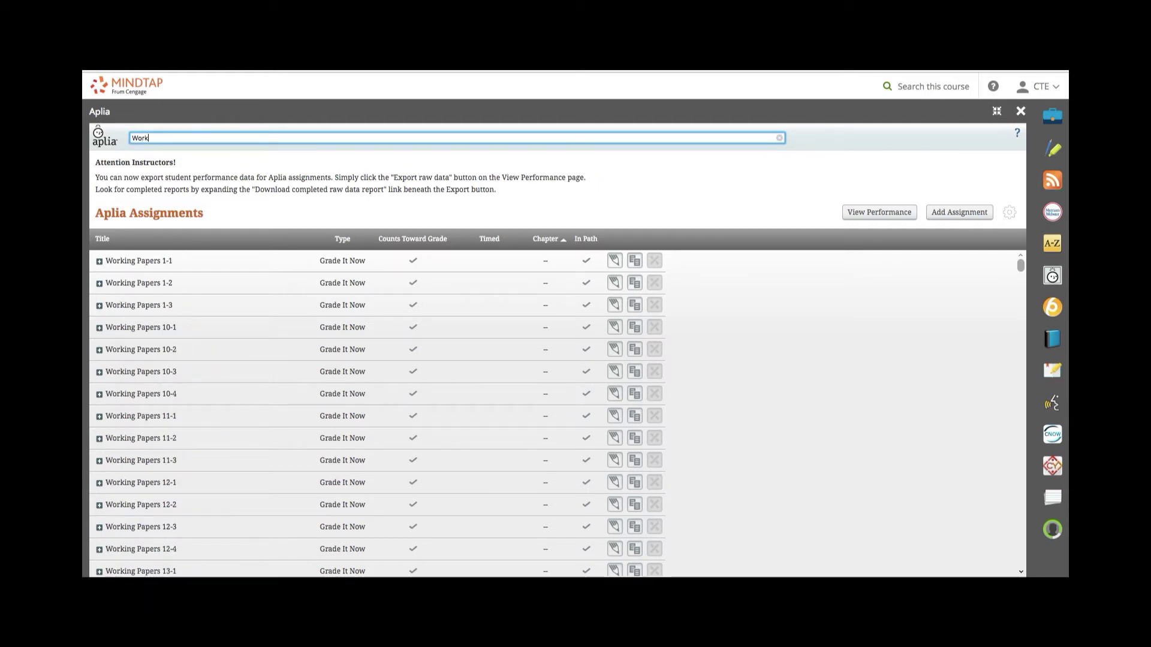
{"action": "type", "text": "ing"}
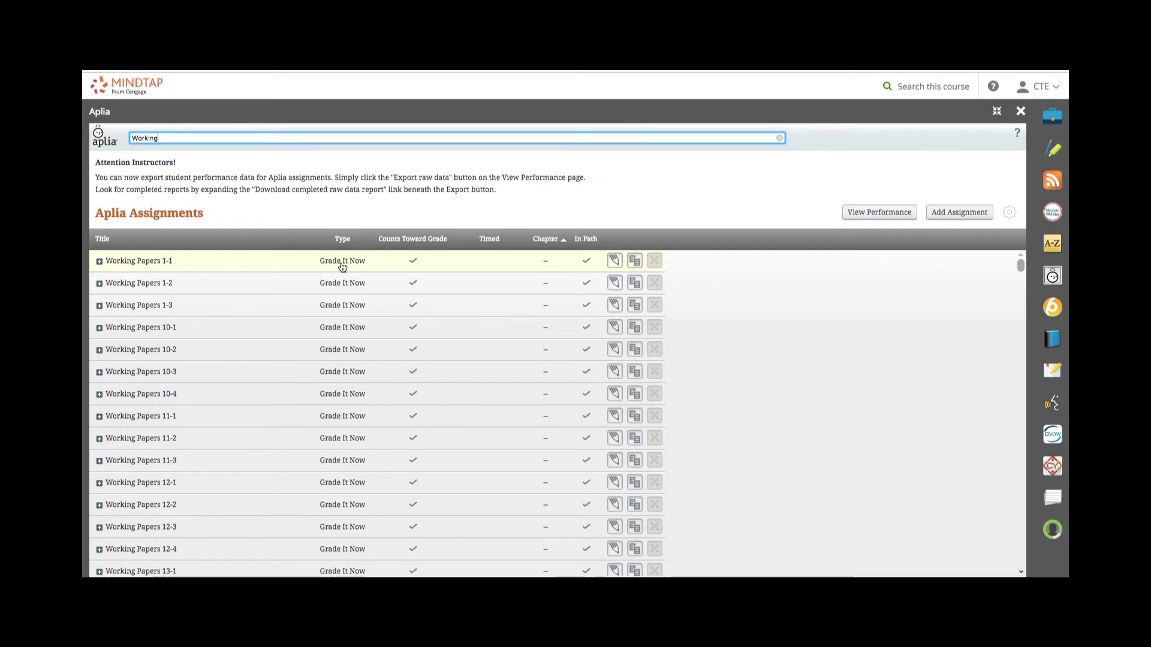
- Read the Assignment Types explanation in the Aplia FAQ and return to the assignment list
{"action": "left_click", "coordinate": [1018, 138]}
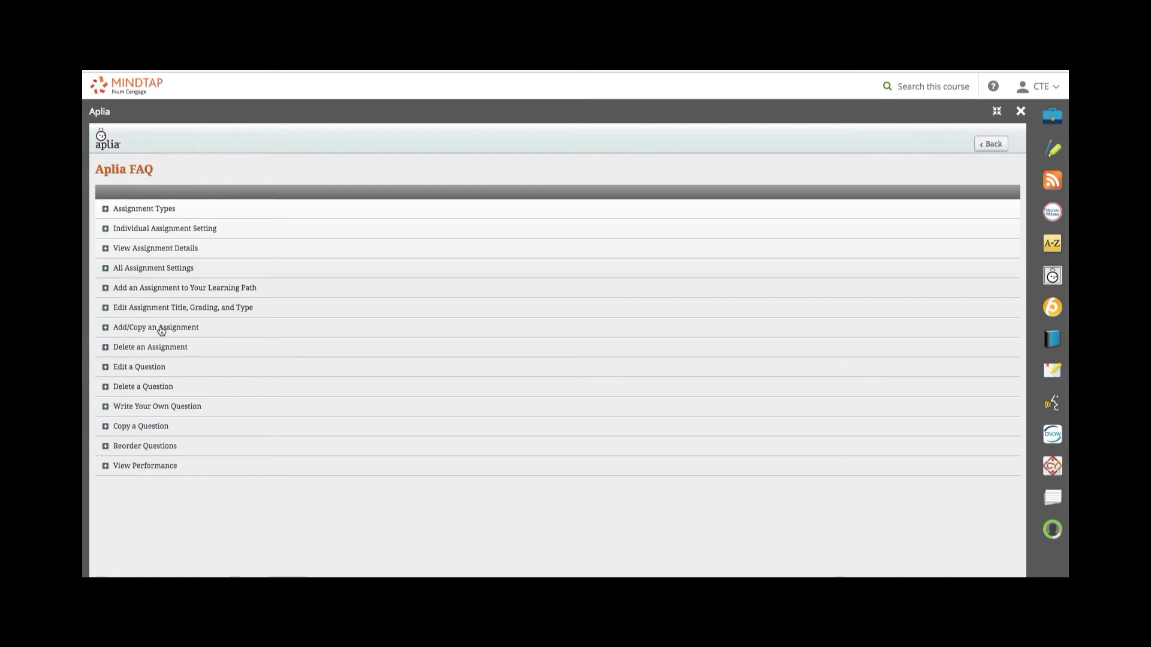
{"action": "left_click", "coordinate": [106, 214]}
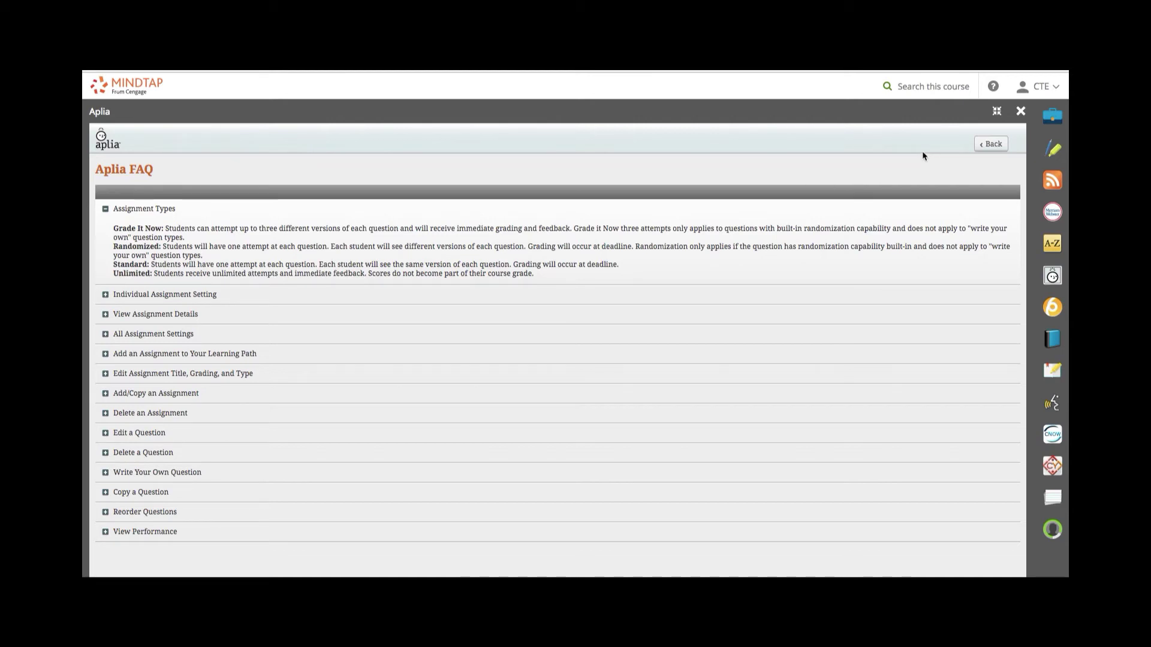
{"action": "left_click", "coordinate": [983, 148]}
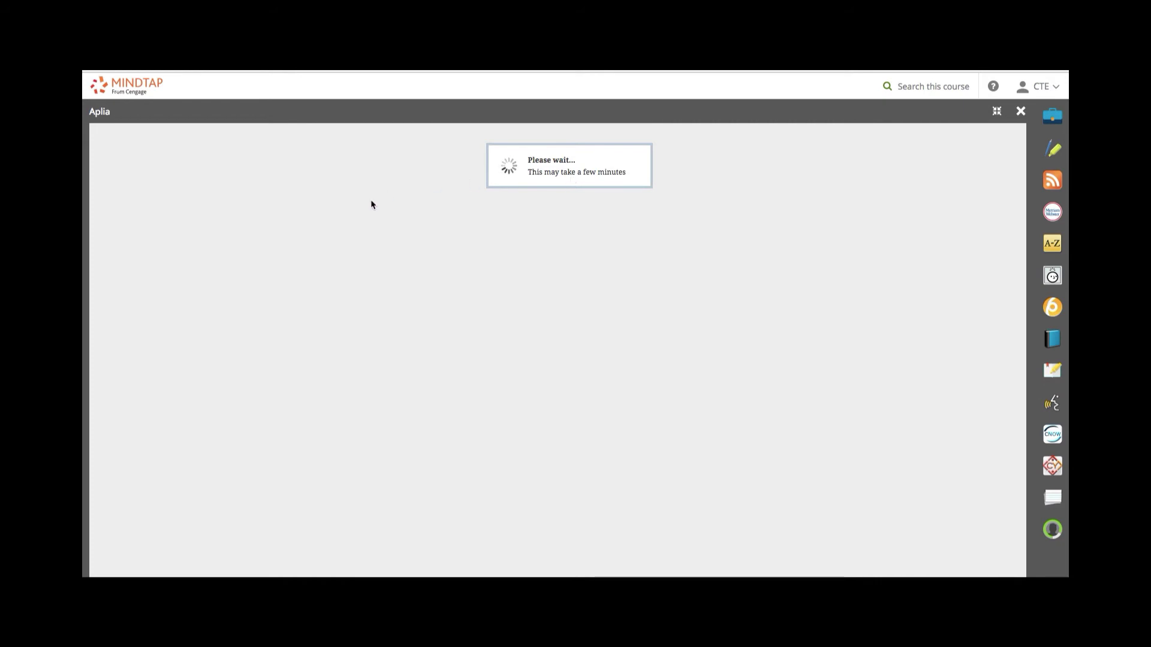
- Search the assignment list for "Working" and expand Working Papers 1-1 to show its questions
{"action": "left_click", "coordinate": [229, 138]}
{"action": "type", "text": "Working"}
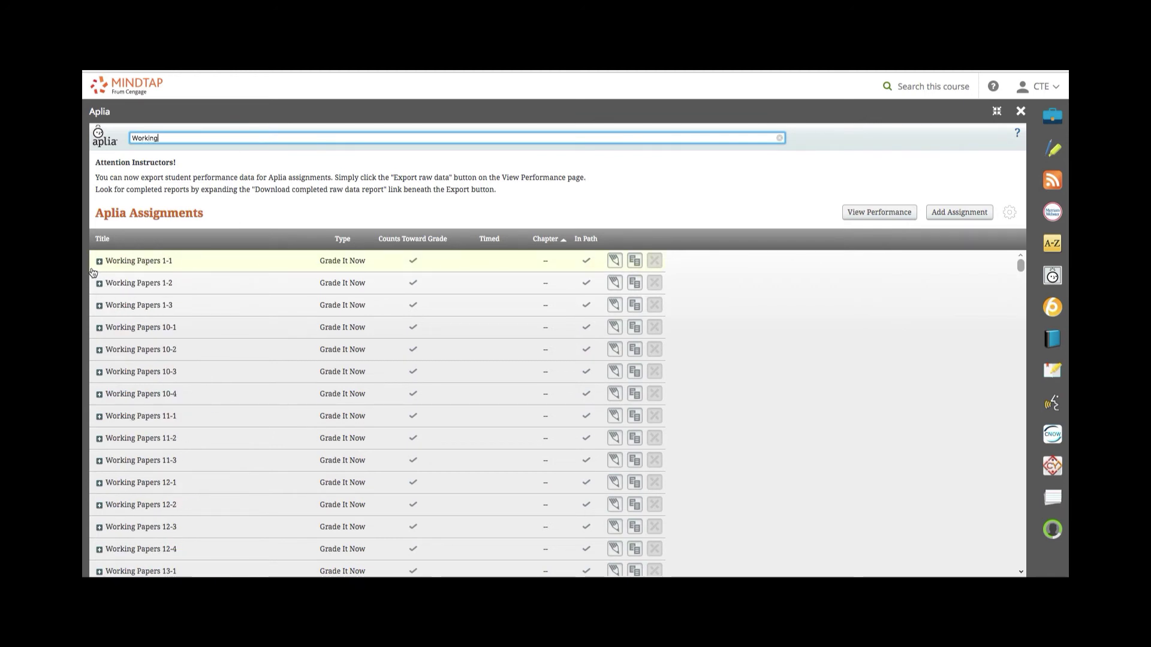
{"action": "left_click", "coordinate": [99, 261]}
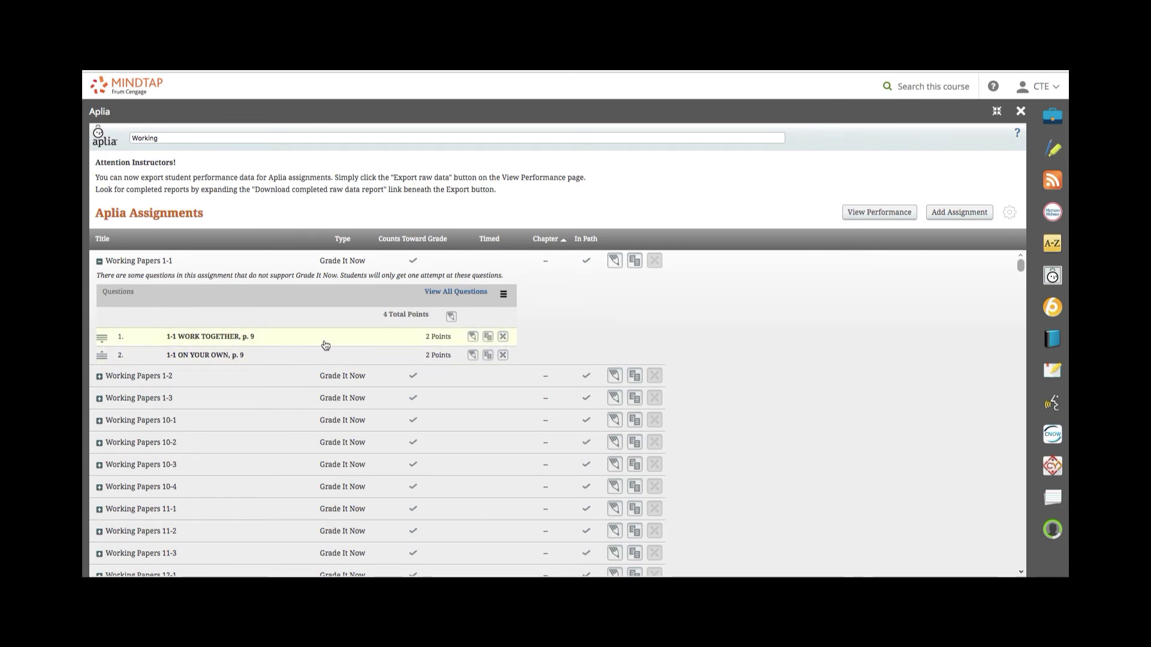
- Try to save the question "1-1 WORK TOGETHER, p. 9" with 0 points
{"action": "left_click", "coordinate": [473, 340]}
{"action": "left_click", "coordinate": [424, 337]}
{"action": "type", "text": "0"}
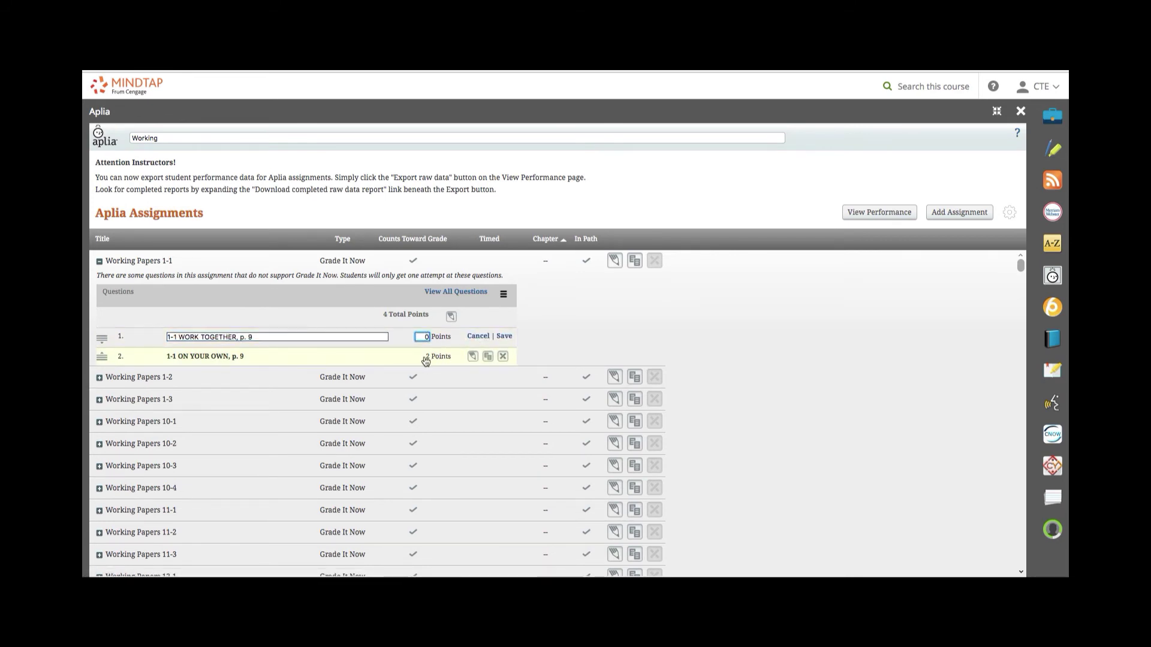
{"action": "left_click", "coordinate": [503, 337]}
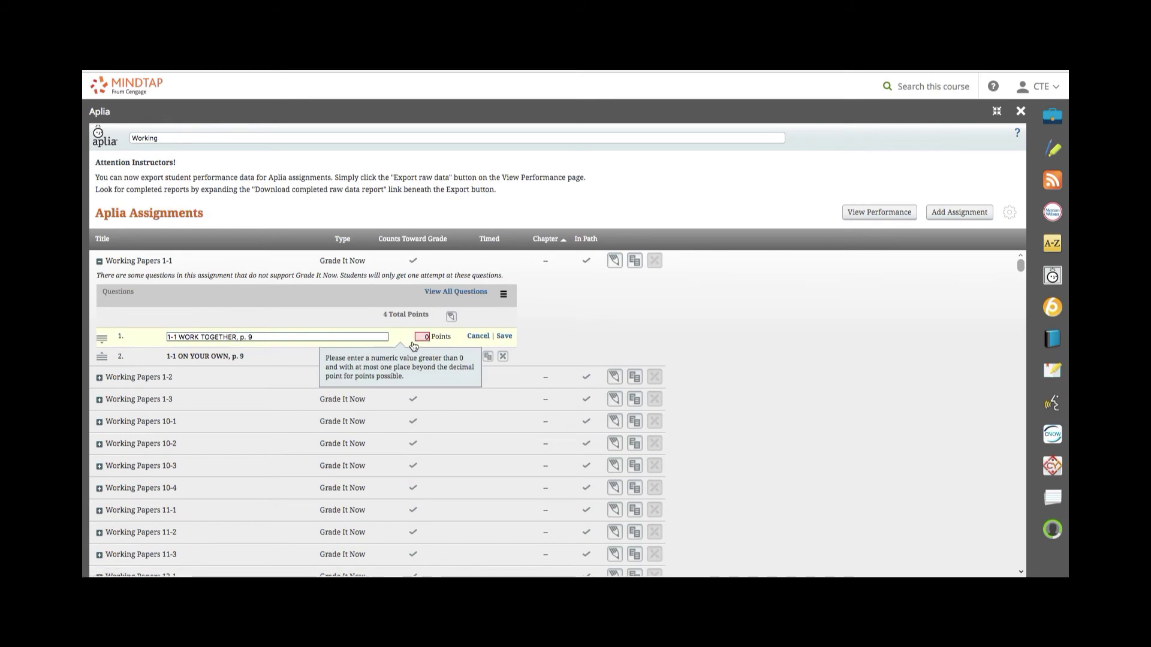
- Set the question "1-1 WORK TOGETHER, p. 9" to 1 point and save it
{"action": "left_click", "coordinate": [424, 338]}
{"action": "key", "text": "BackSpace"}
{"action": "type", "text": "1"}
{"action": "left_click", "coordinate": [503, 337]}
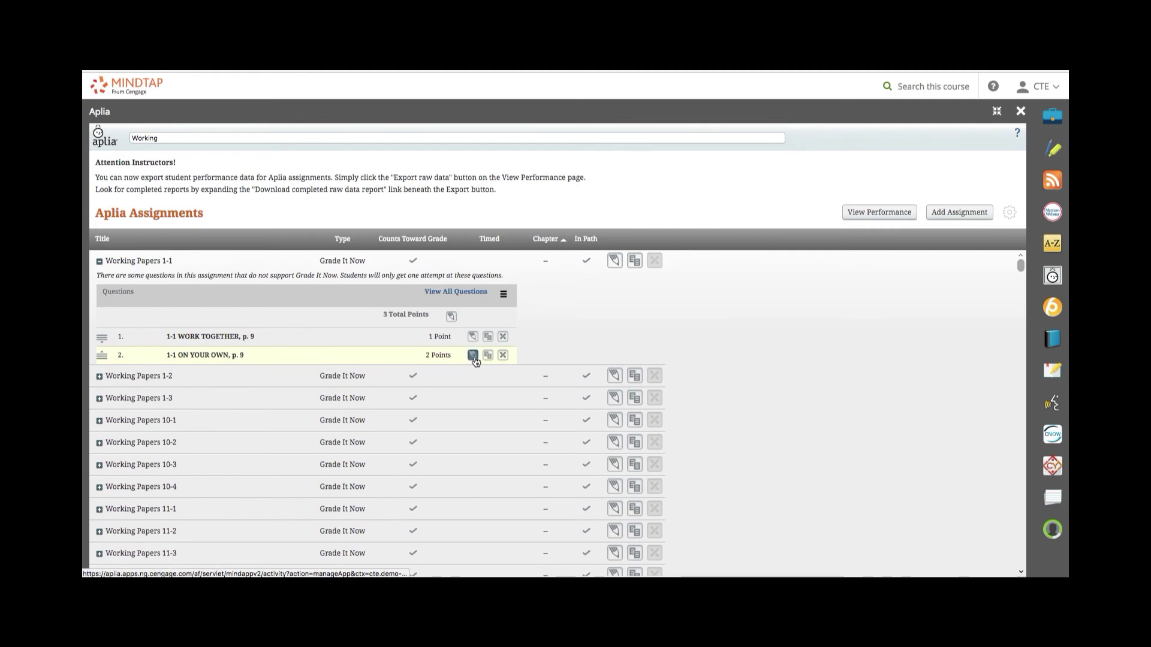
- Set the question "1-1 ON YOUR OWN, p. 9" to 3 points and save it
{"action": "left_click", "coordinate": [473, 356]}
{"action": "left_click", "coordinate": [428, 356]}
{"action": "key", "text": "BackSpace"}
{"action": "type", "text": "3"}
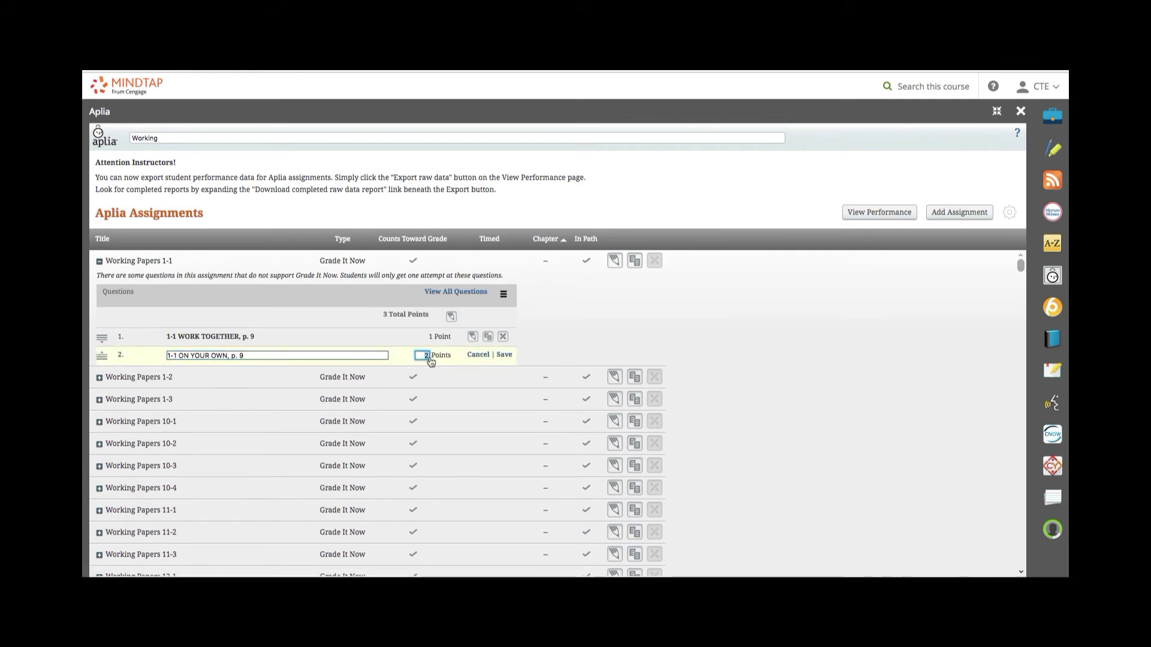
{"action": "left_click", "coordinate": [504, 356]}
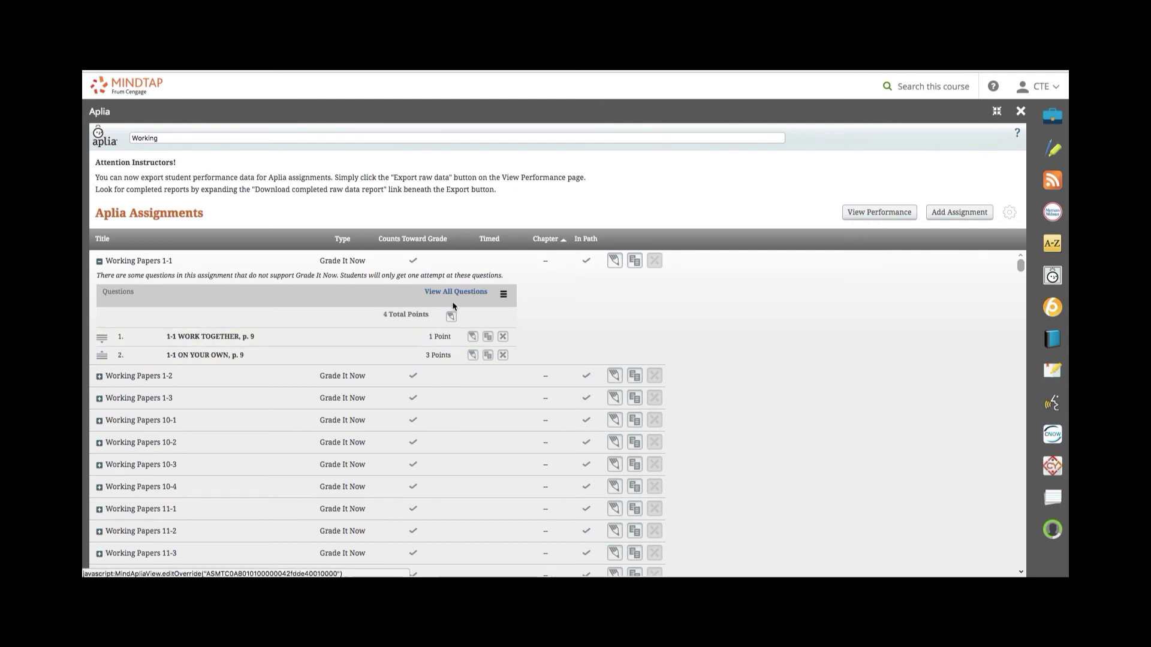
- View all questions of Working Papers 1-1 and check the choices offered for the statement's first heading line
{"action": "left_click", "coordinate": [471, 293]}
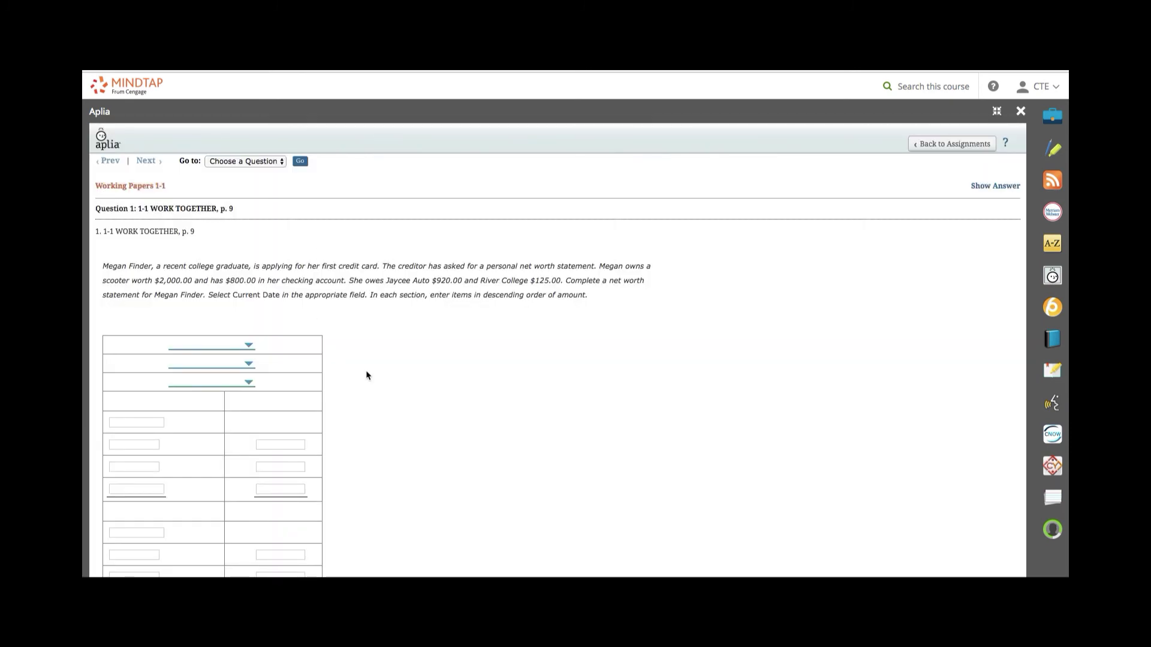
{"action": "scroll", "coordinate": [256, 372], "scroll_direction": "down", "scroll_amount": 3}
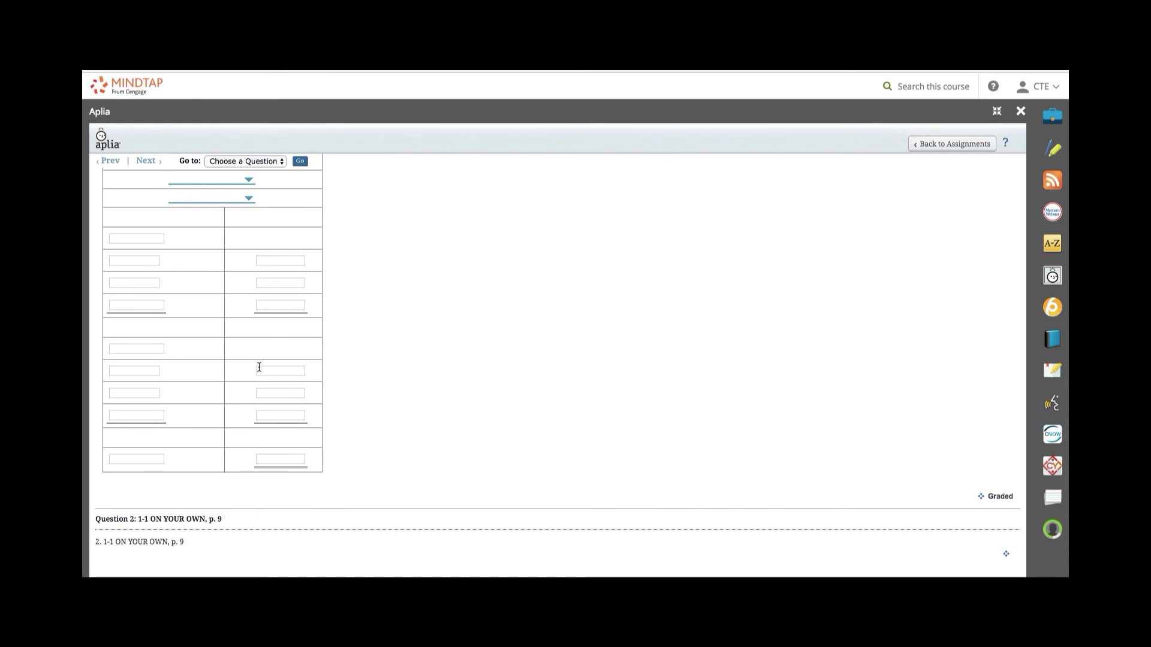
{"action": "scroll", "coordinate": [261, 370], "scroll_direction": "up", "scroll_amount": 3}
{"action": "left_click", "coordinate": [249, 346]}
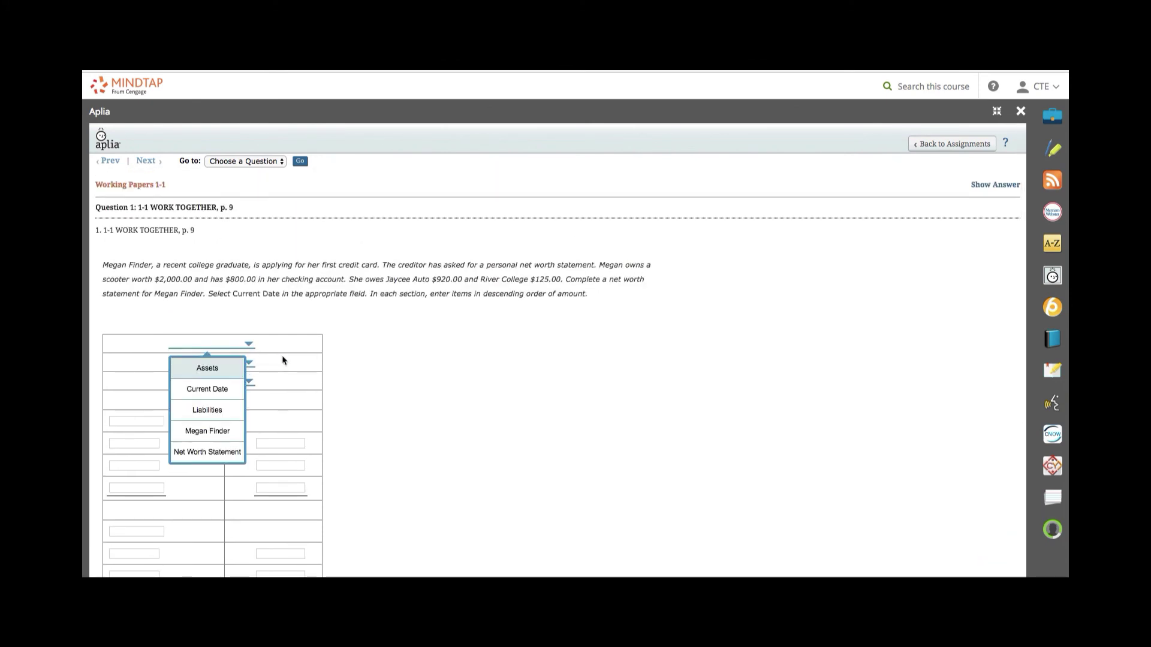
{"action": "left_click", "coordinate": [434, 355]}
- Show the answers for Working Papers 1-1 and review the completed net worth statement and its points against the question text
{"action": "left_click", "coordinate": [1011, 185]}
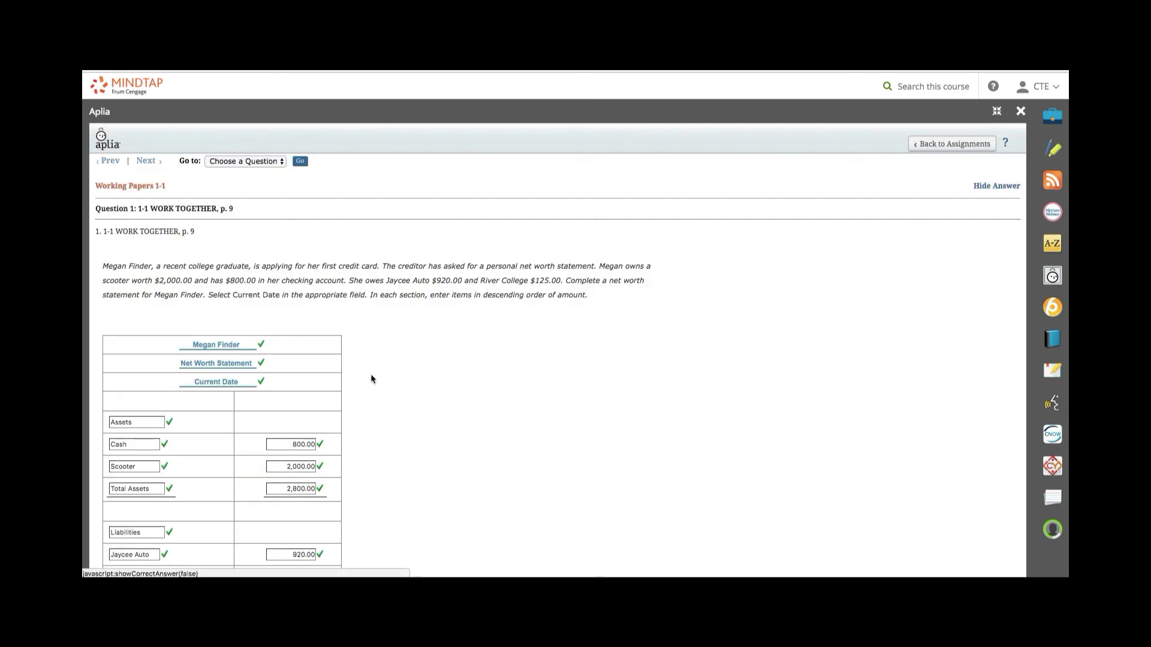
{"action": "scroll", "coordinate": [387, 313], "scroll_direction": "down", "scroll_amount": 4}
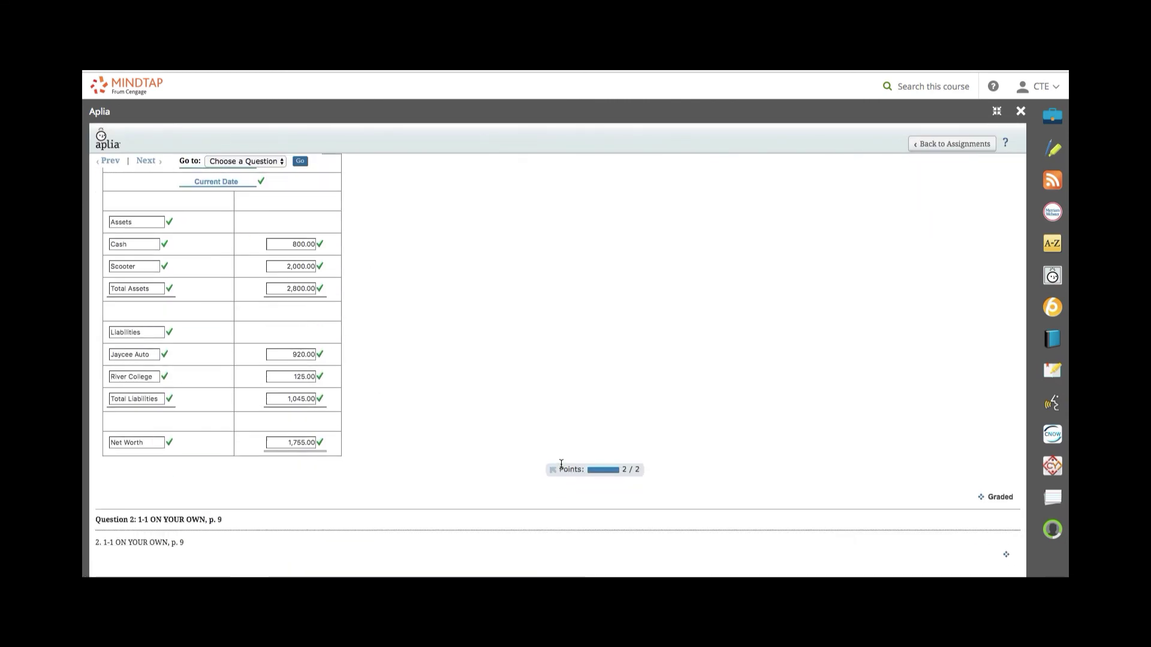
{"action": "scroll", "coordinate": [561, 465], "scroll_direction": "up", "scroll_amount": 4}
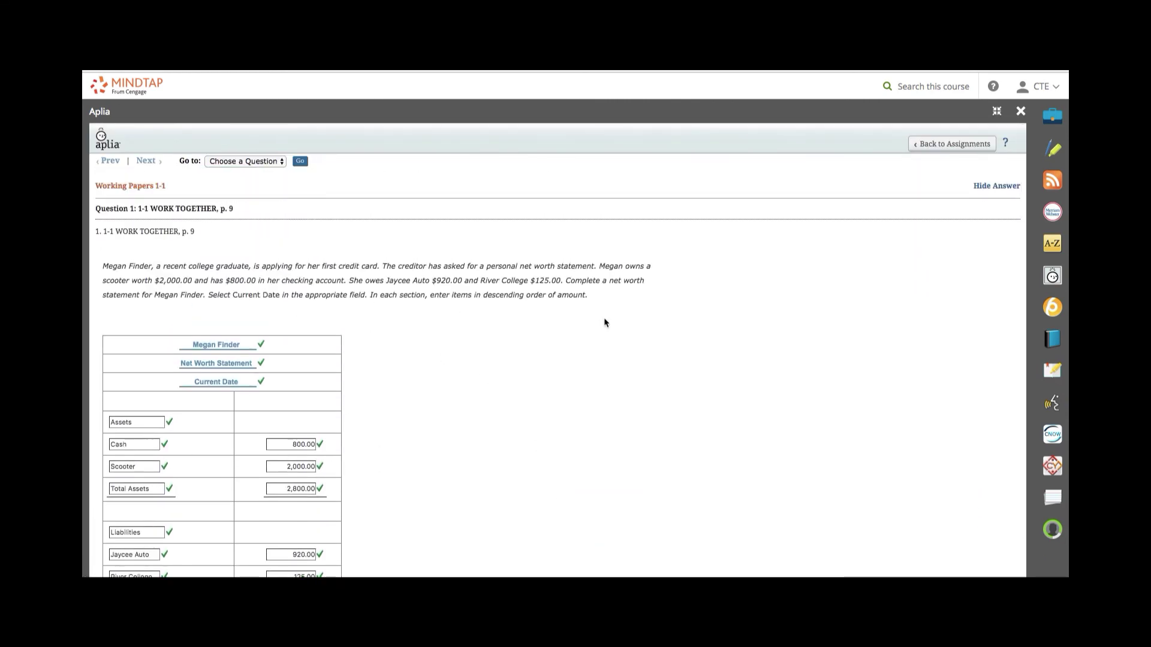
{"action": "scroll", "coordinate": [647, 335], "scroll_direction": "down", "scroll_amount": 4}
{"action": "scroll", "coordinate": [652, 326], "scroll_direction": "up", "scroll_amount": 4}
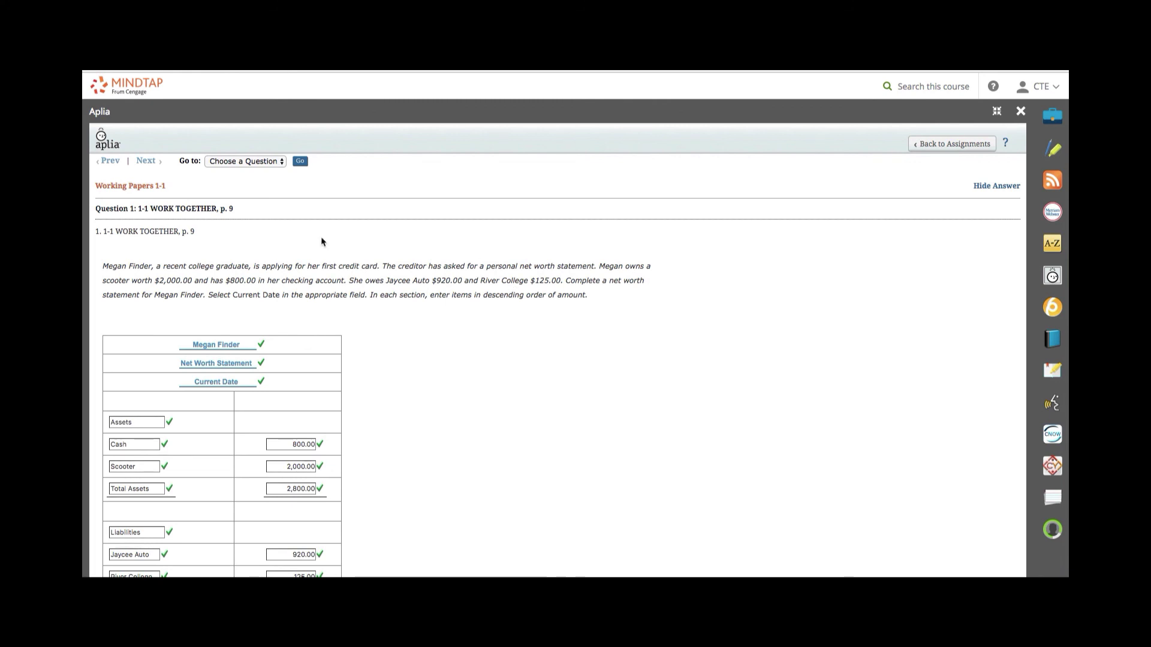
{"action": "scroll", "coordinate": [402, 439], "scroll_direction": "down", "scroll_amount": 4}
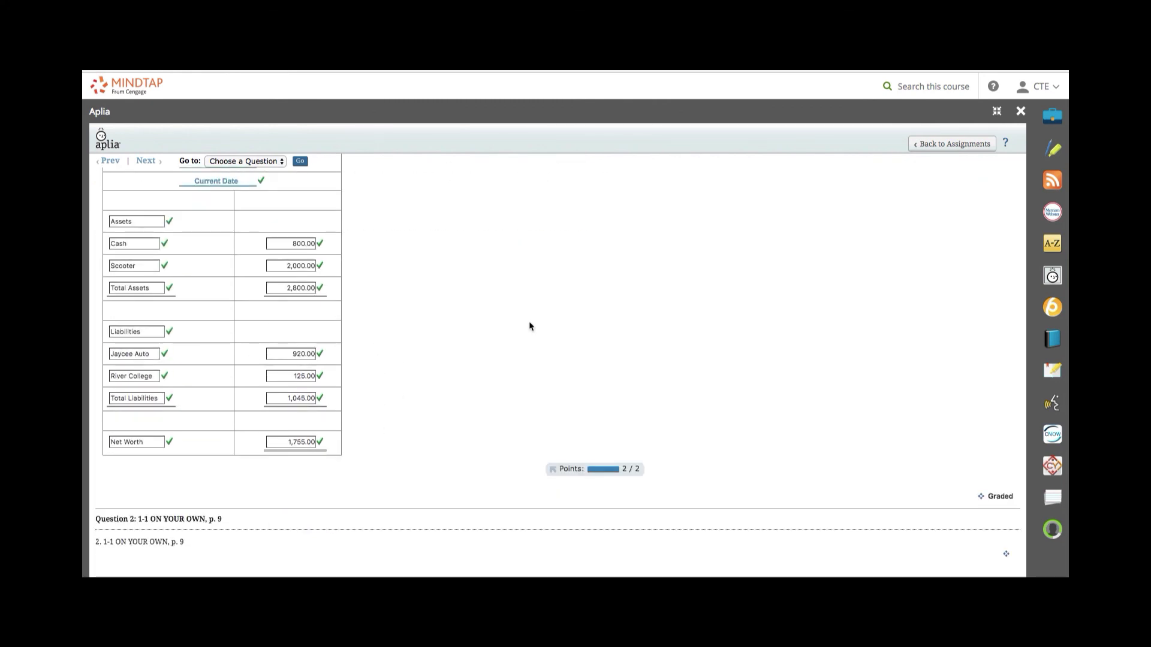
{"action": "scroll", "coordinate": [530, 324], "scroll_direction": "up", "scroll_amount": 2}
{"action": "scroll", "coordinate": [536, 317], "scroll_direction": "up", "scroll_amount": 2}
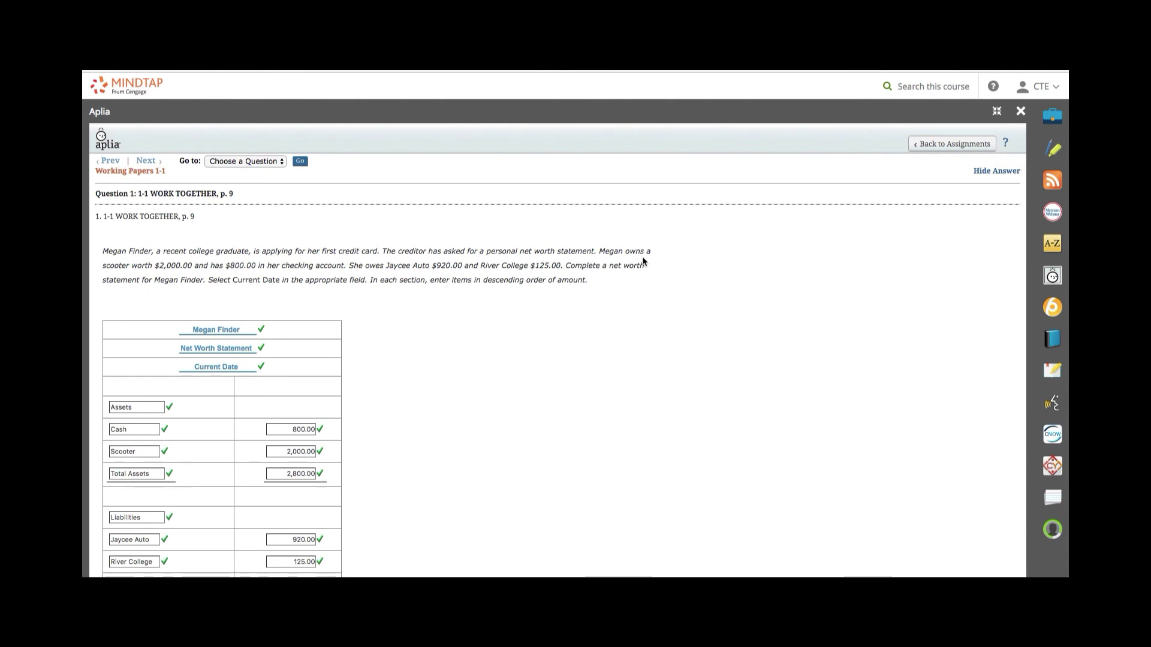
- Return to the Aplia assignment list and start copying the Application 22-4 assignment
{"action": "left_click", "coordinate": [958, 146]}
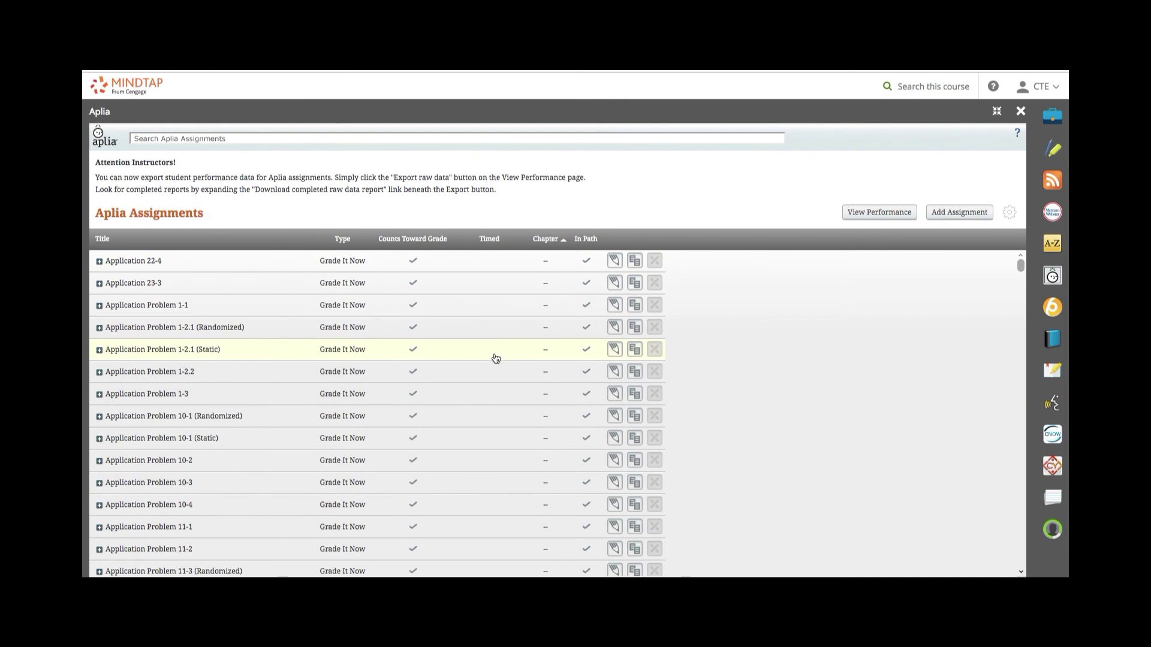
{"action": "left_click", "coordinate": [637, 261]}
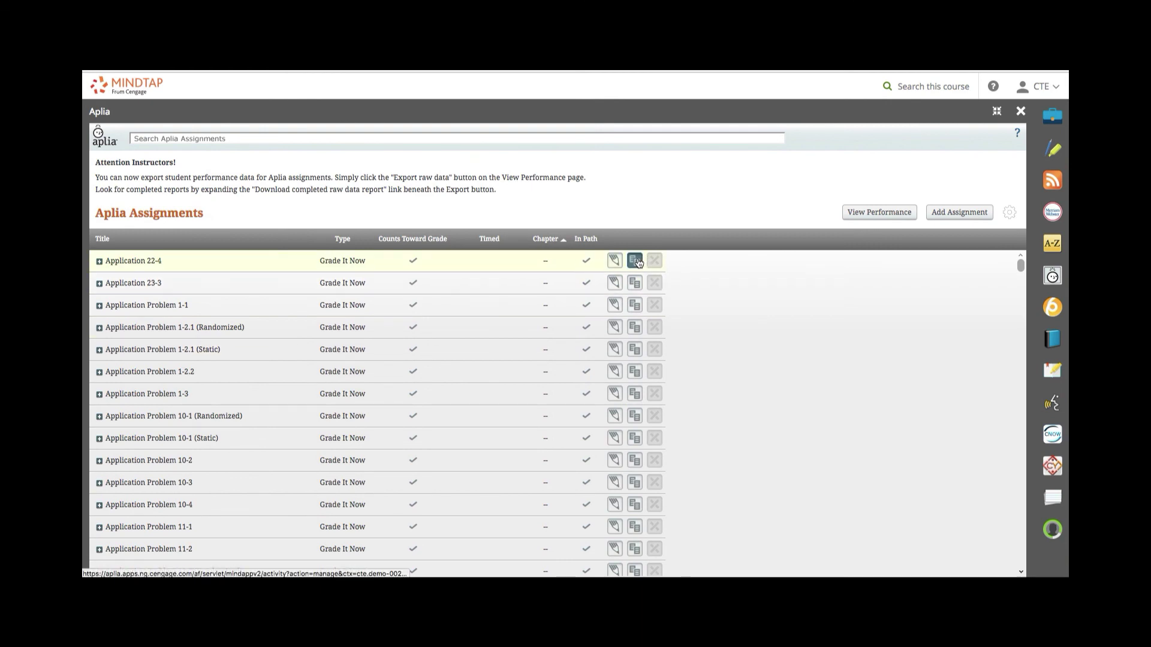